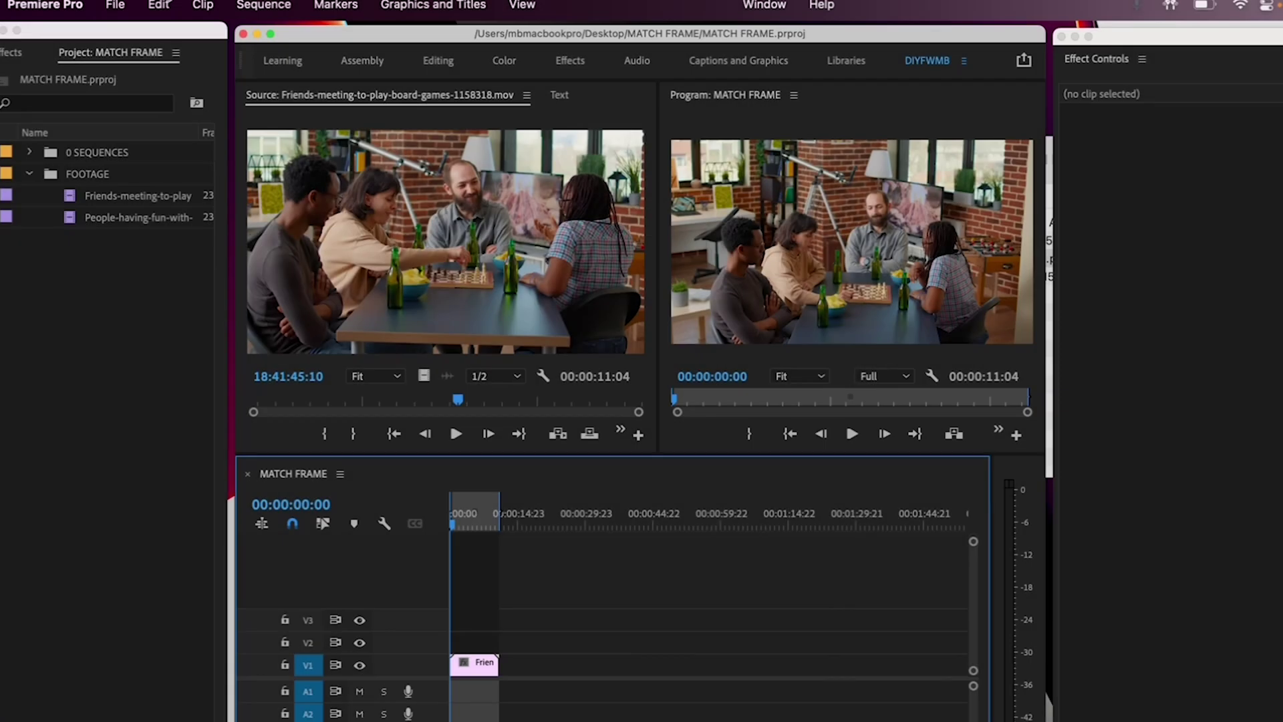
- Move the MATCH FRAME sequence playhead to 00:00:02:10
left_click(45, 4)
left_click(86, 34)
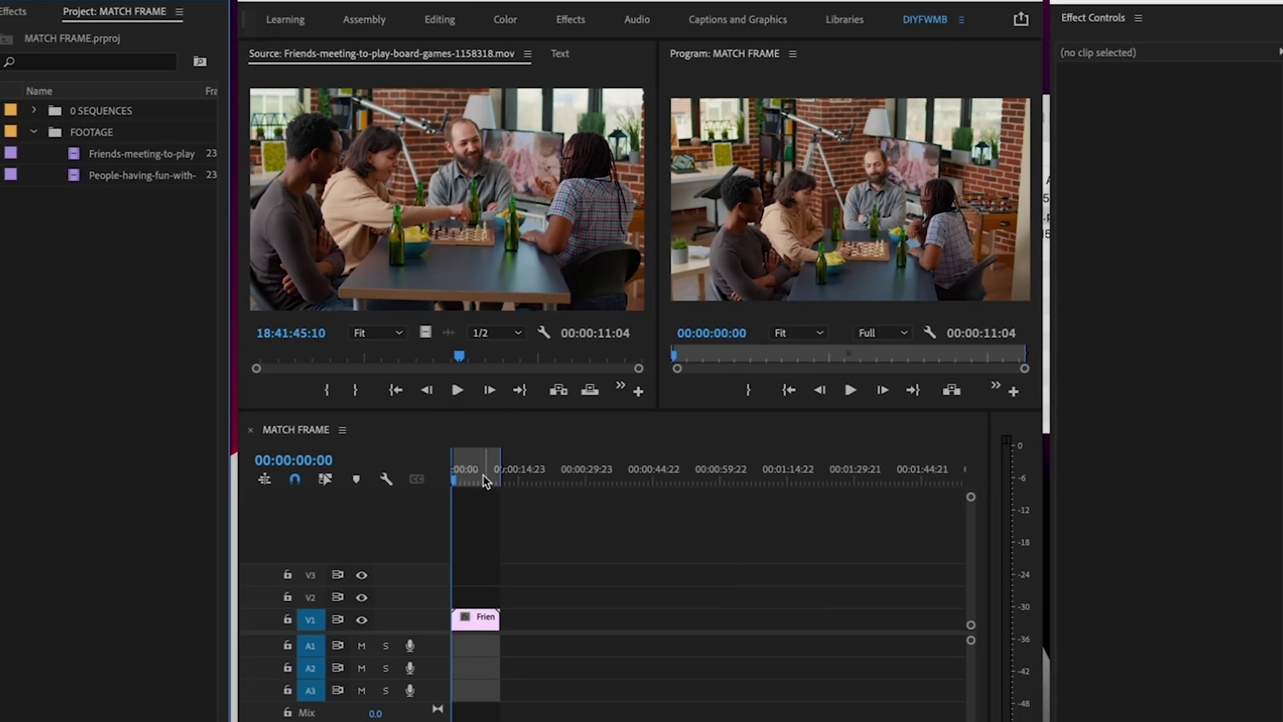
mouse_move(463, 479)
left_mouse_down()
mouse_move(487, 478)
mouse_move(462, 479)
left_mouse_up()
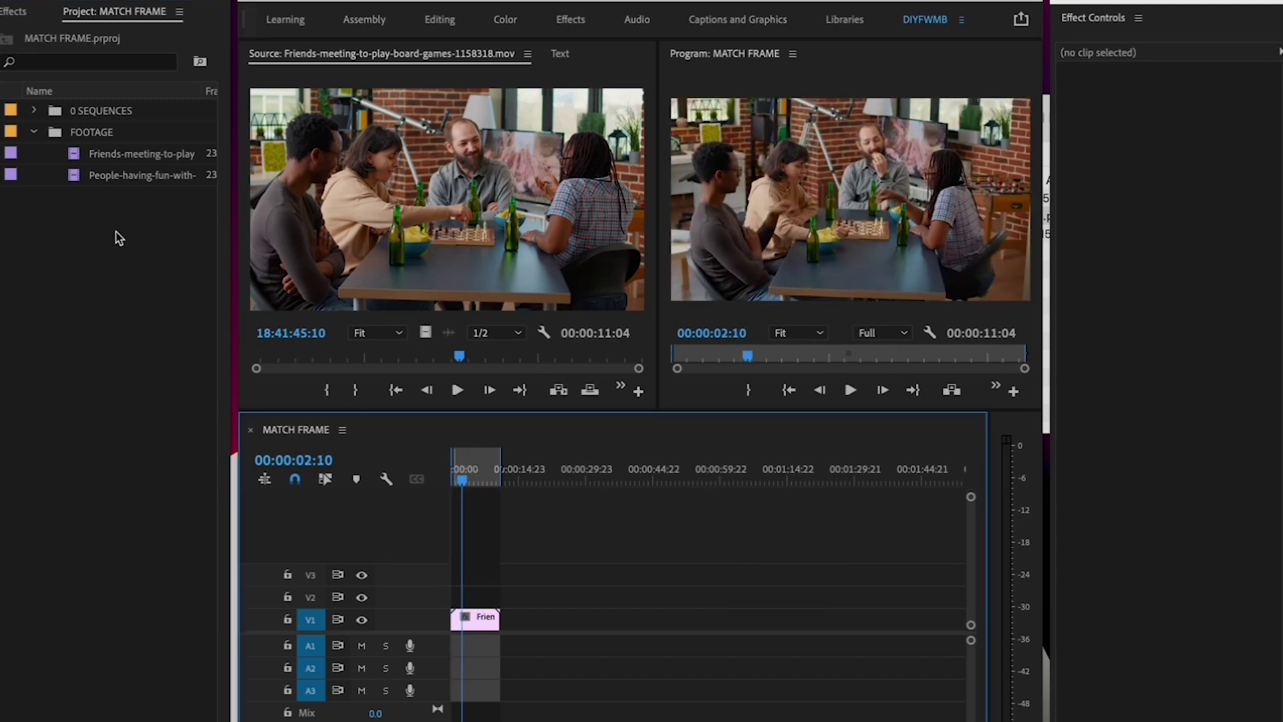
- Expand the 0 SEQUENCES bin, select the Friends clip, and load People-having-fun as source
left_click(35, 112)
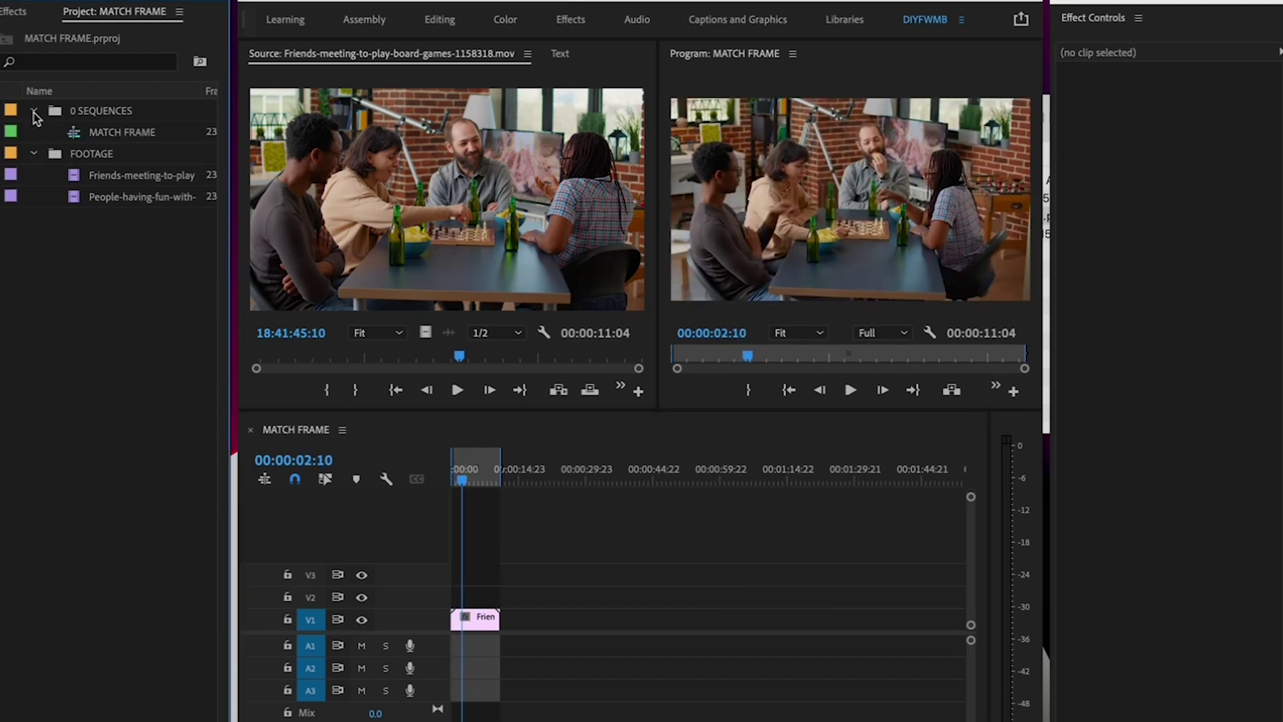
left_click(520, 522)
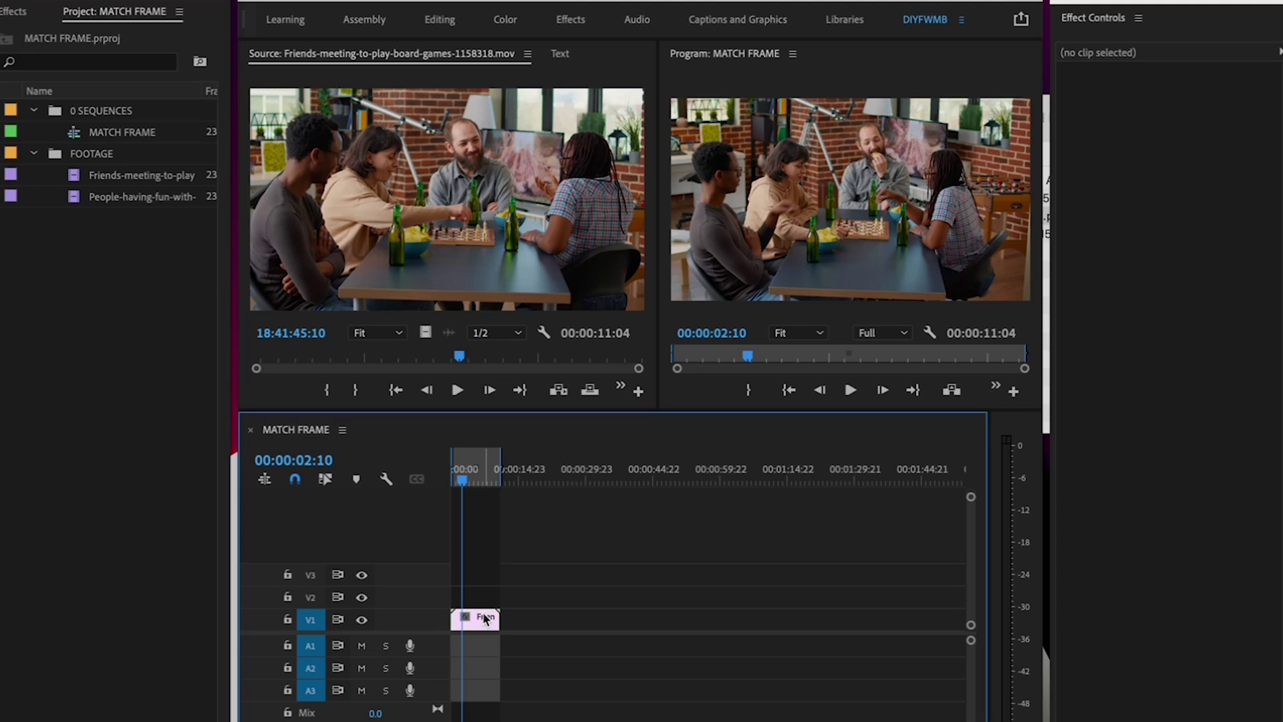
left_click(486, 618)
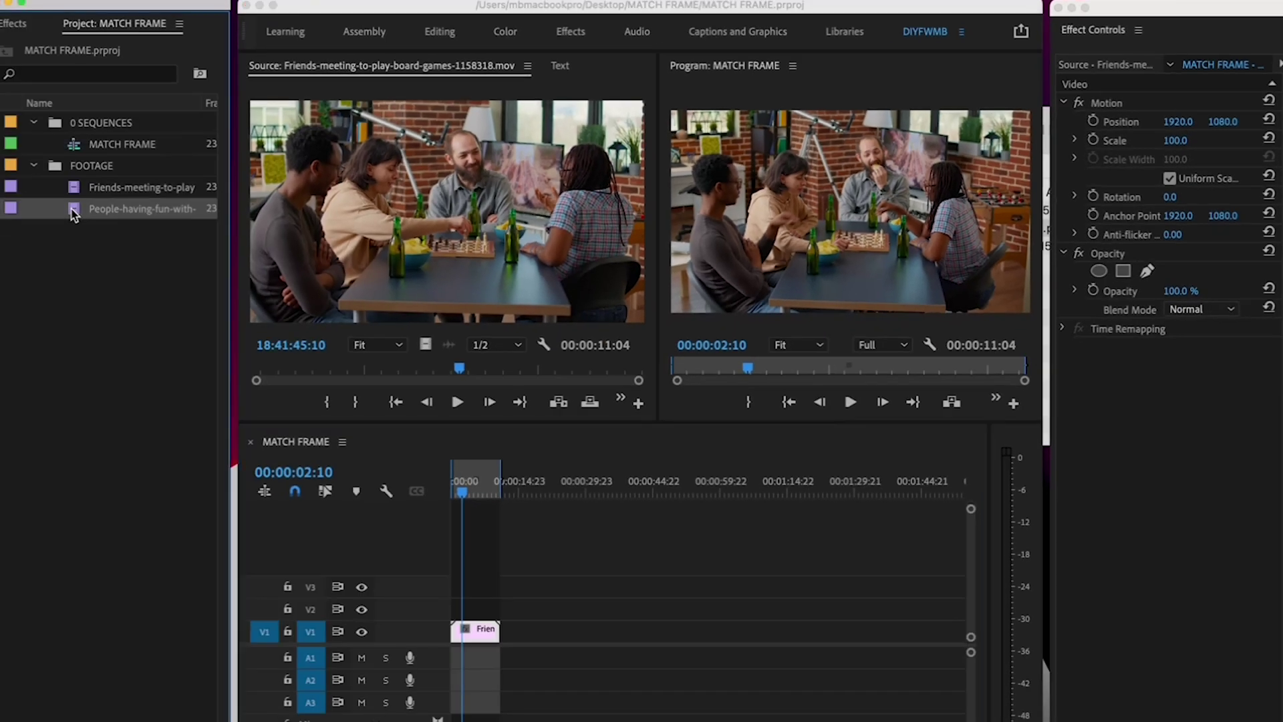
double_click(74, 208)
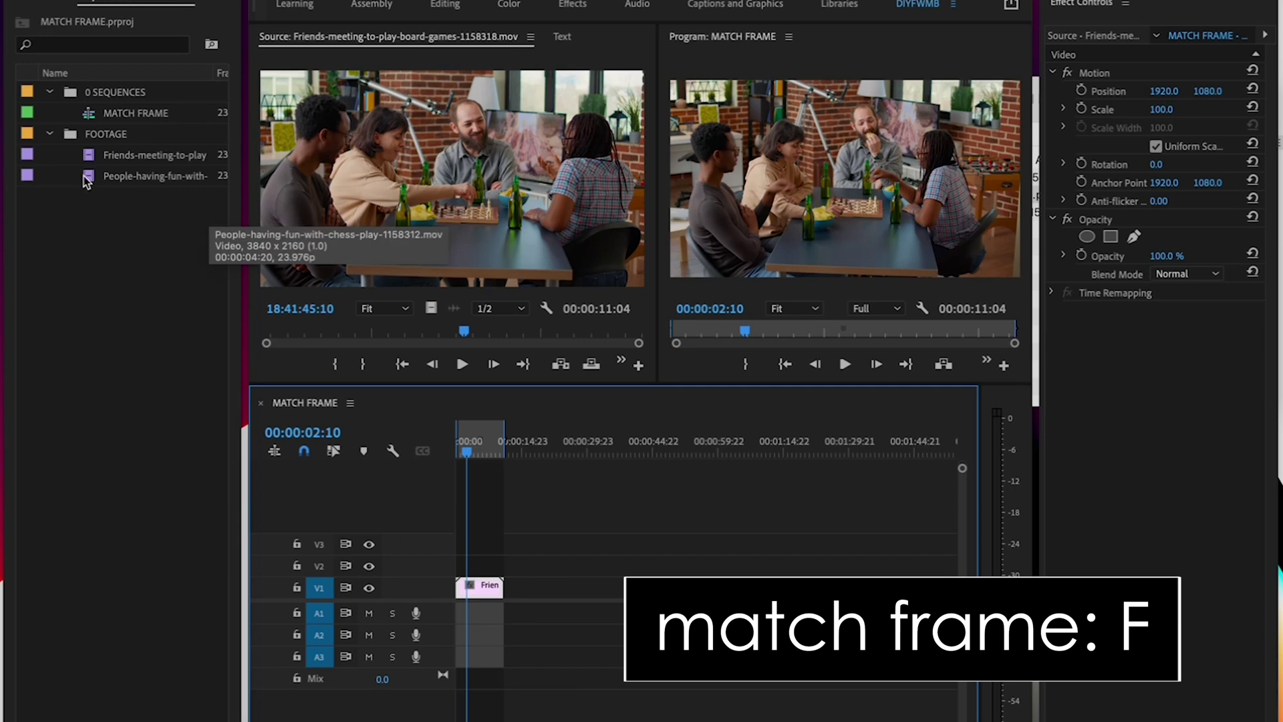
- Load People-having-fun as source, then Match Frame (F) the Friends clip to load its footage
double_click(87, 178)
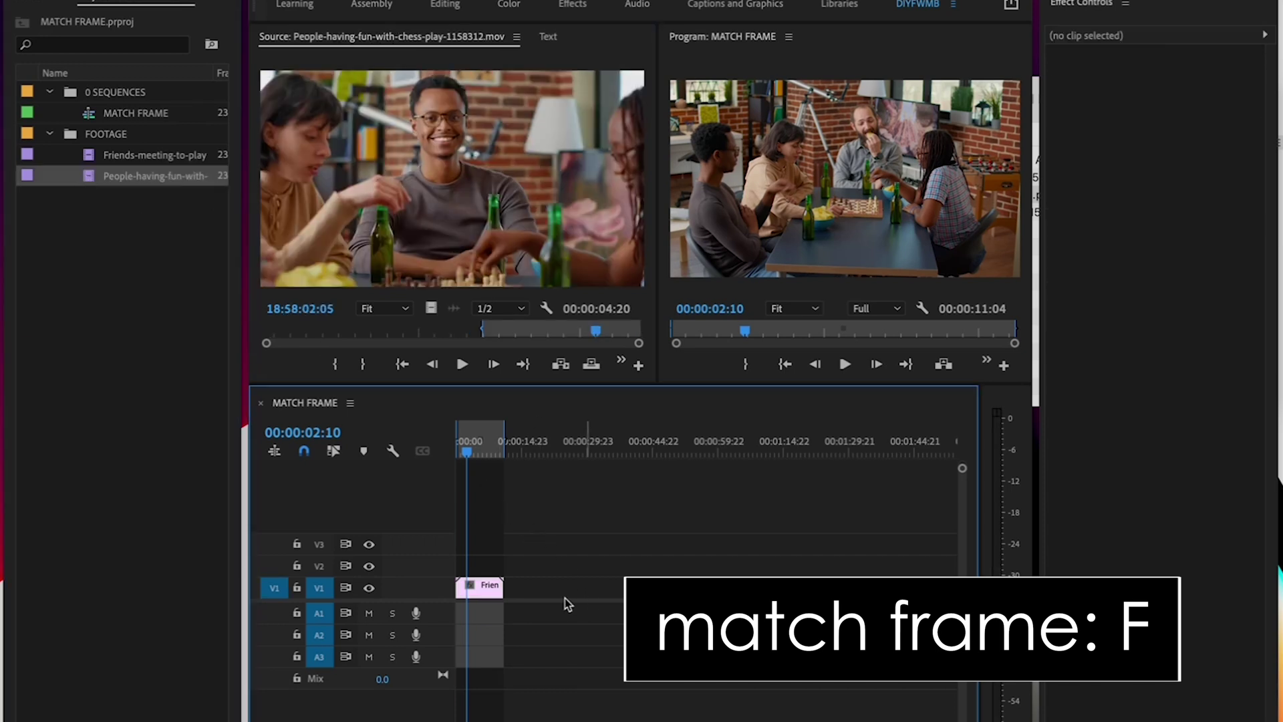
left_click(491, 594)
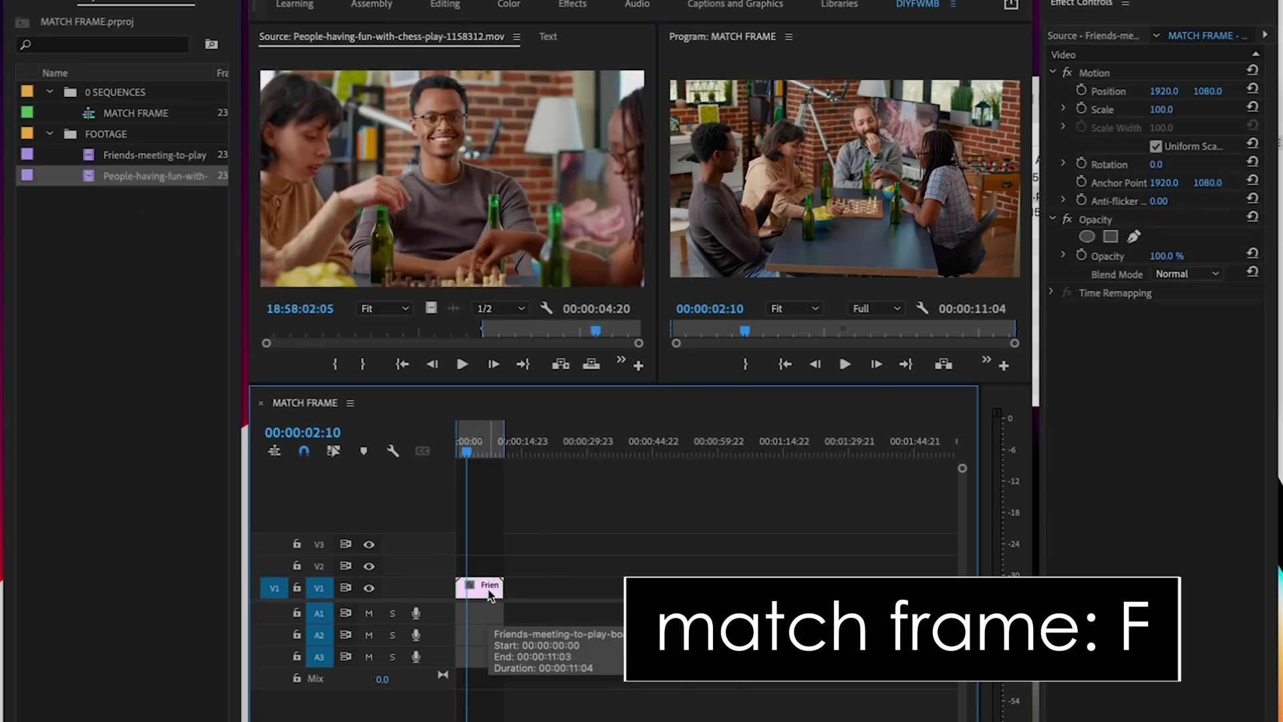
key("f")
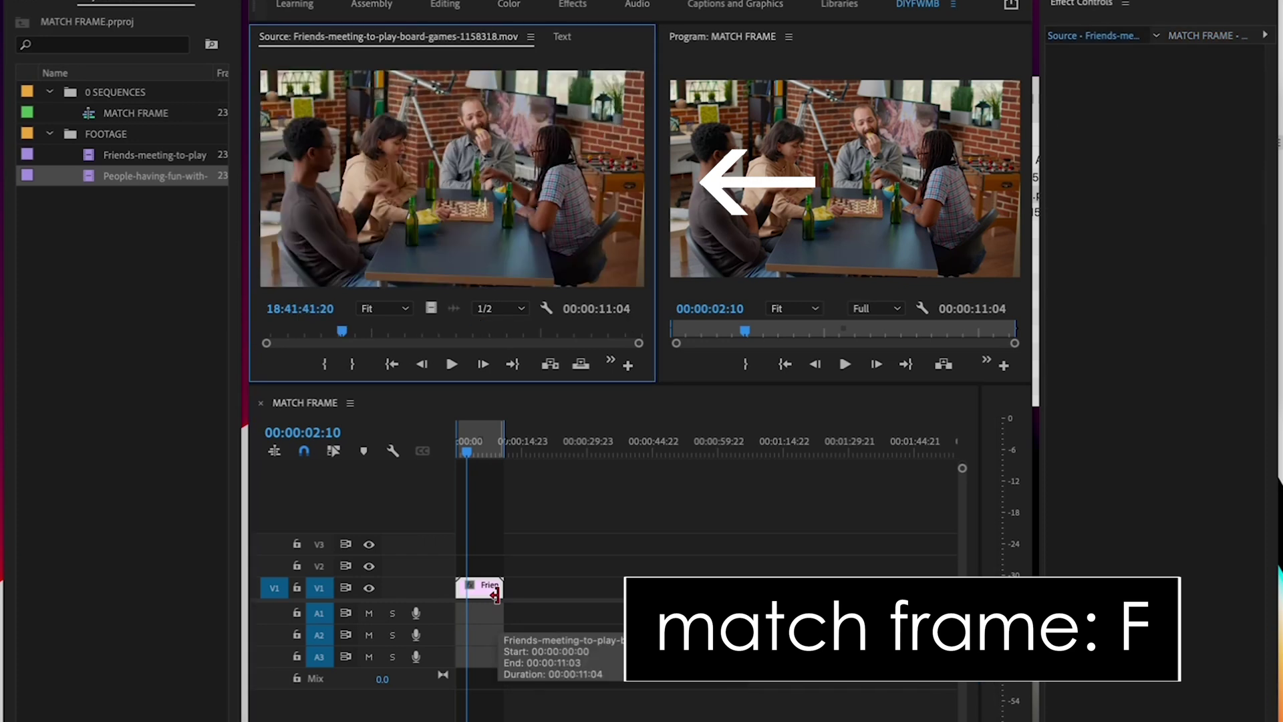
left_click(555, 558)
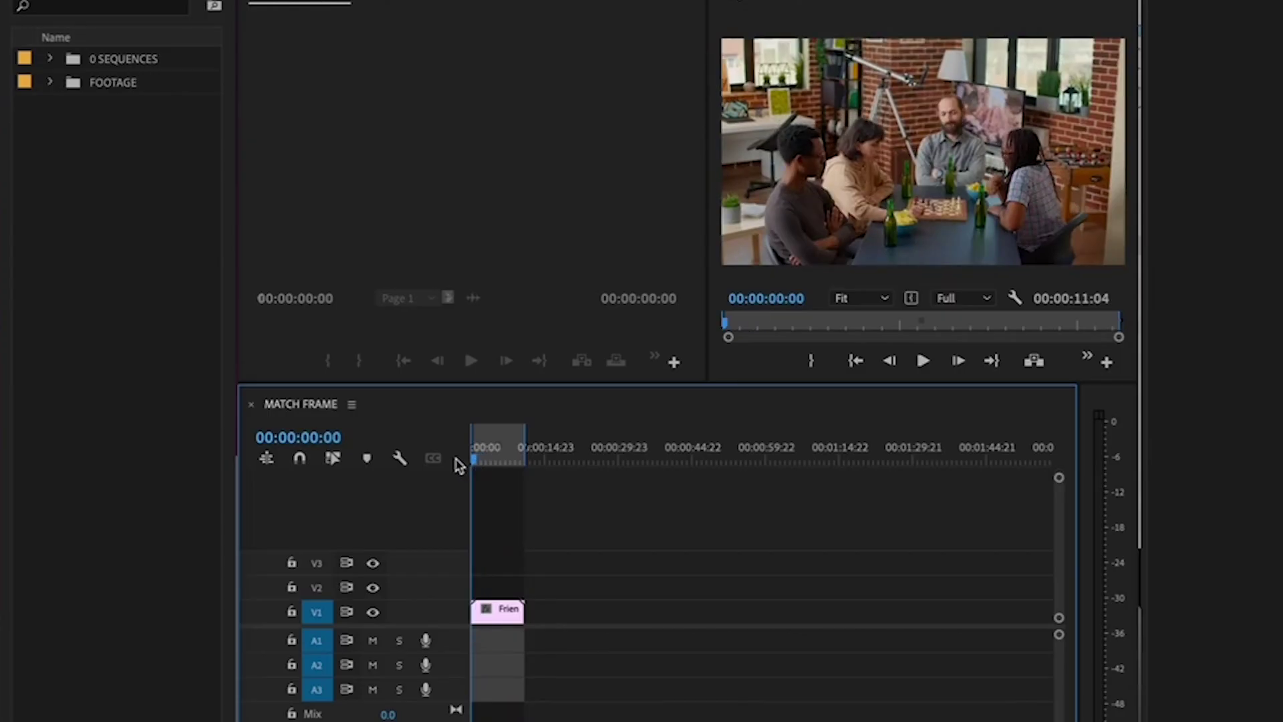
- Play the sequence, stop at 00:00:08:19, and select the Friends clip
key("space")
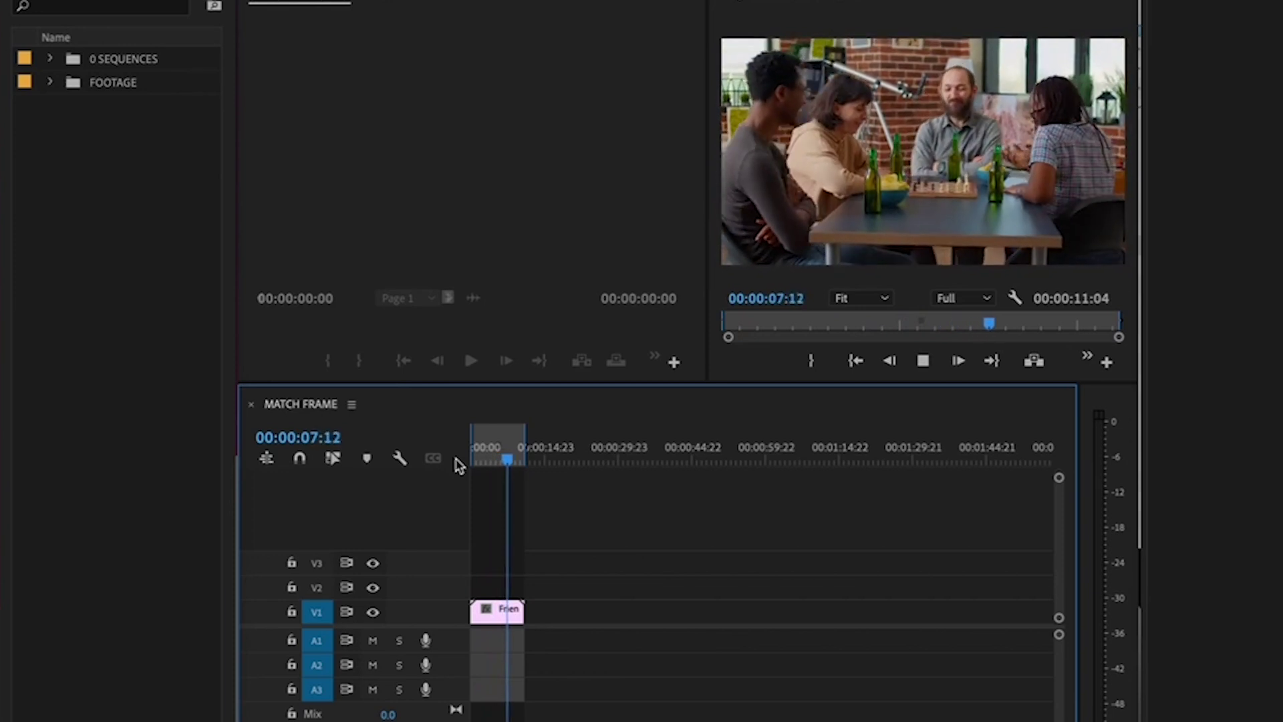
key("space")
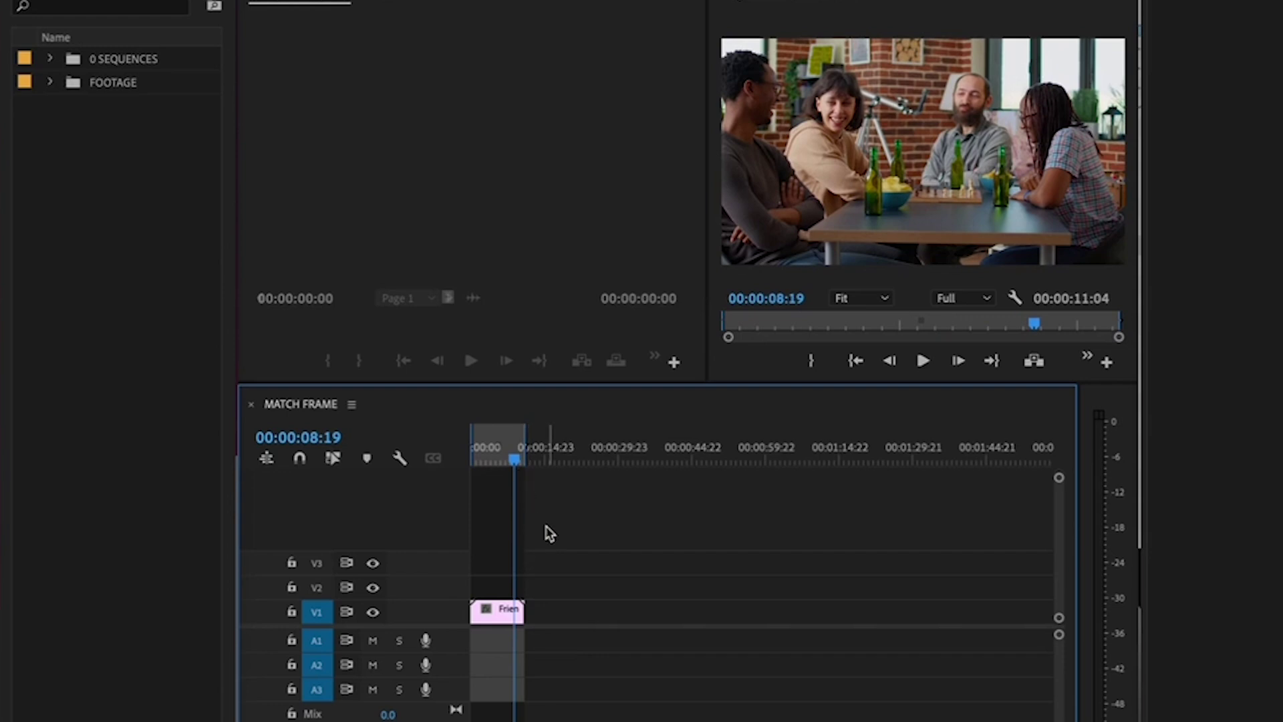
left_click(498, 616)
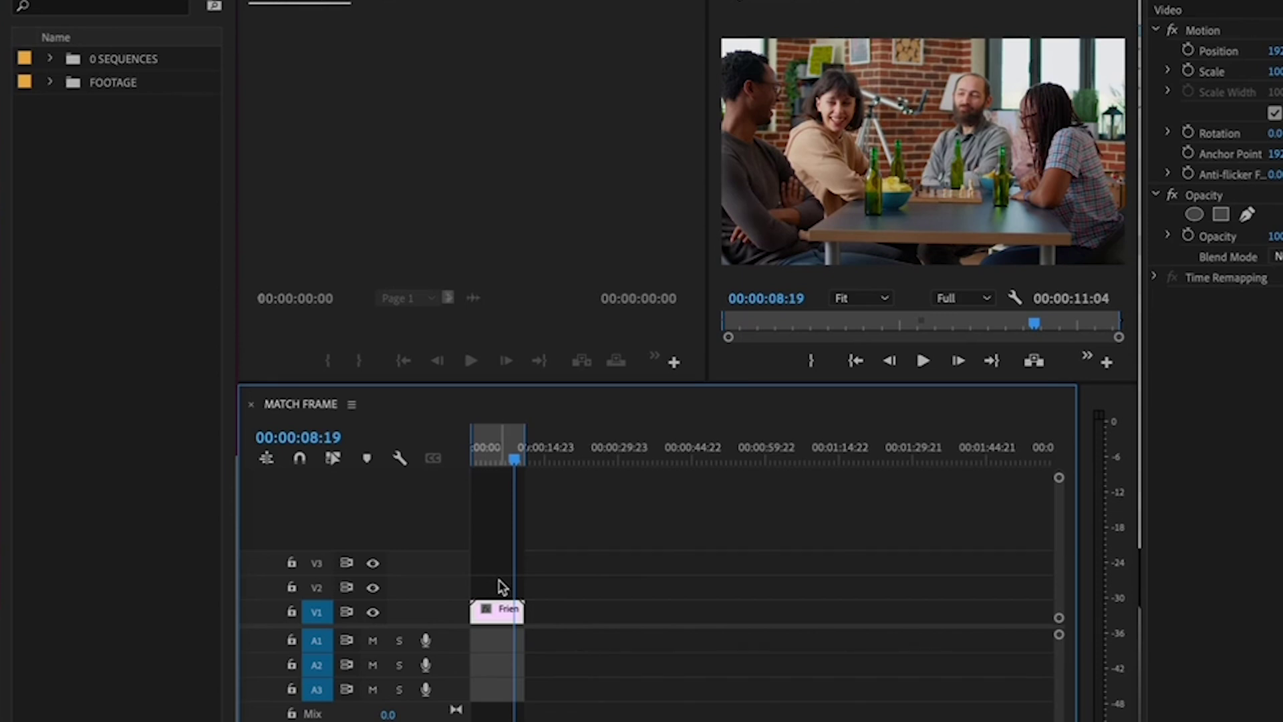
- Reveal the Friends clip in the project bin and load People-having-fun-with-chess-play as source
right_click(497, 615)
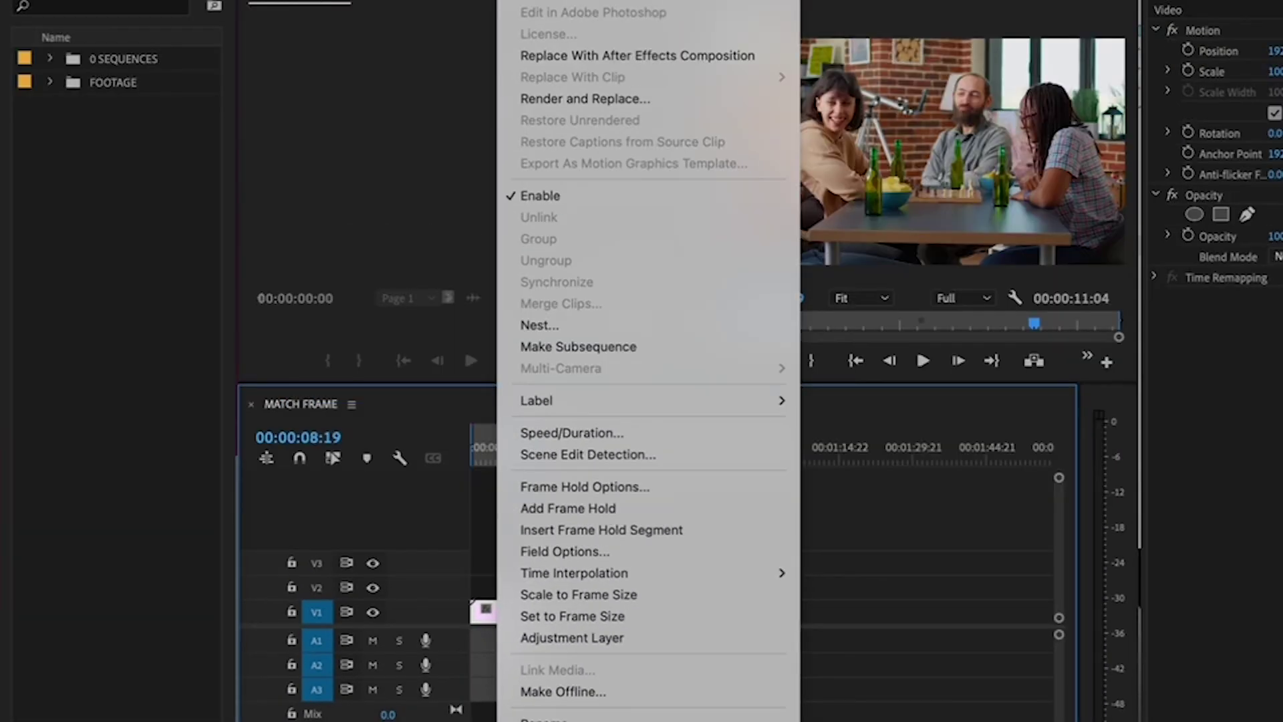
key("Return")
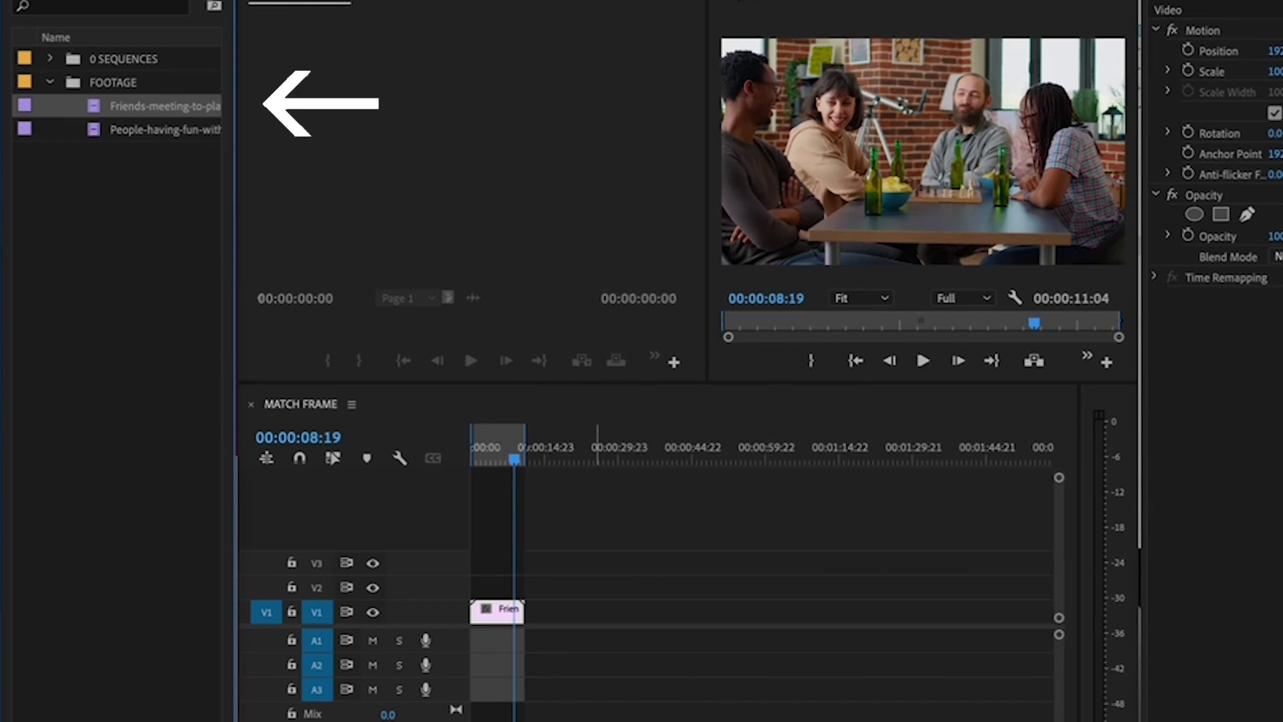
left_click(93, 131)
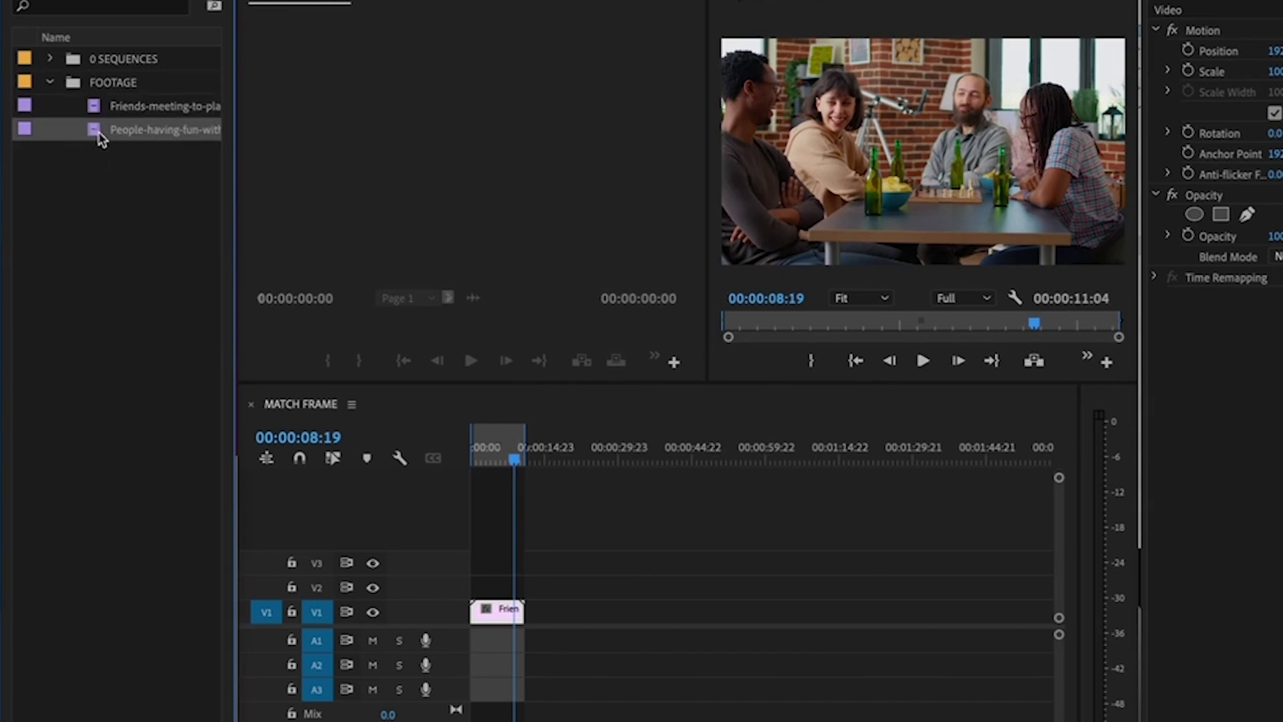
double_click(90, 129)
- Move the sequence back to 00:00:06:05 and collapse the FOOTAGE bin
left_click(612, 518)
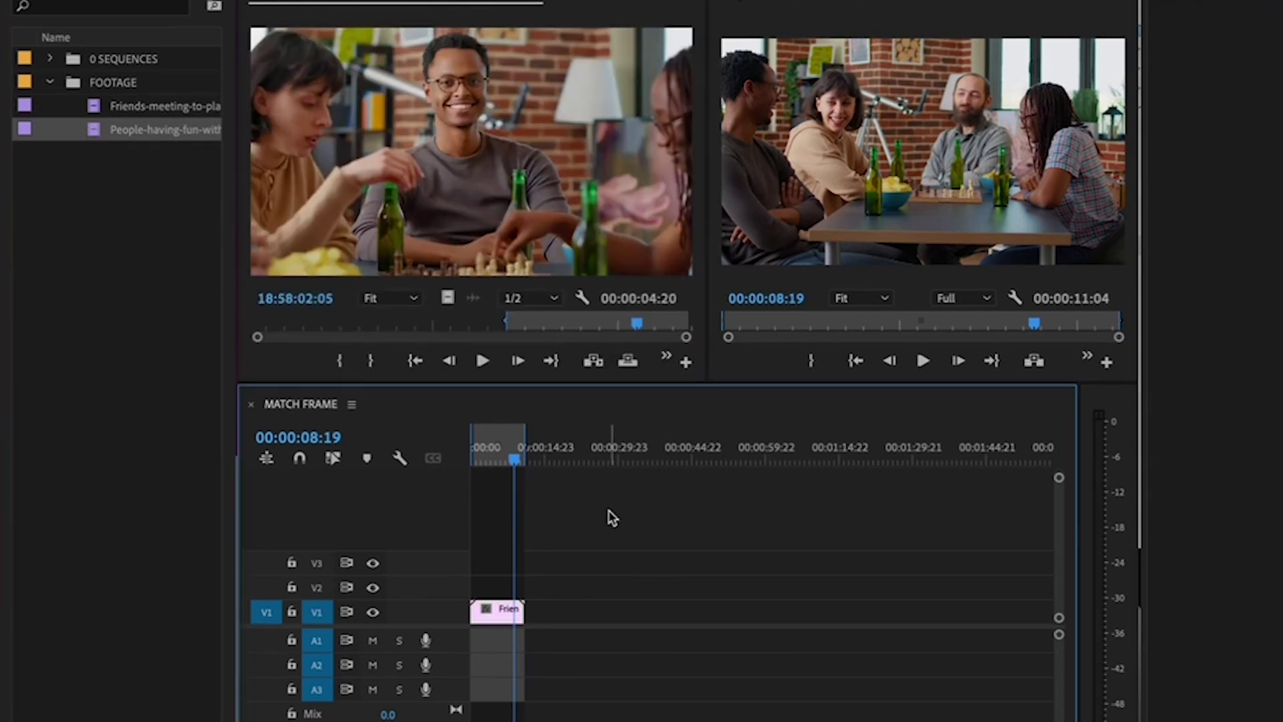
left_click_drag(517, 460, 506, 461)
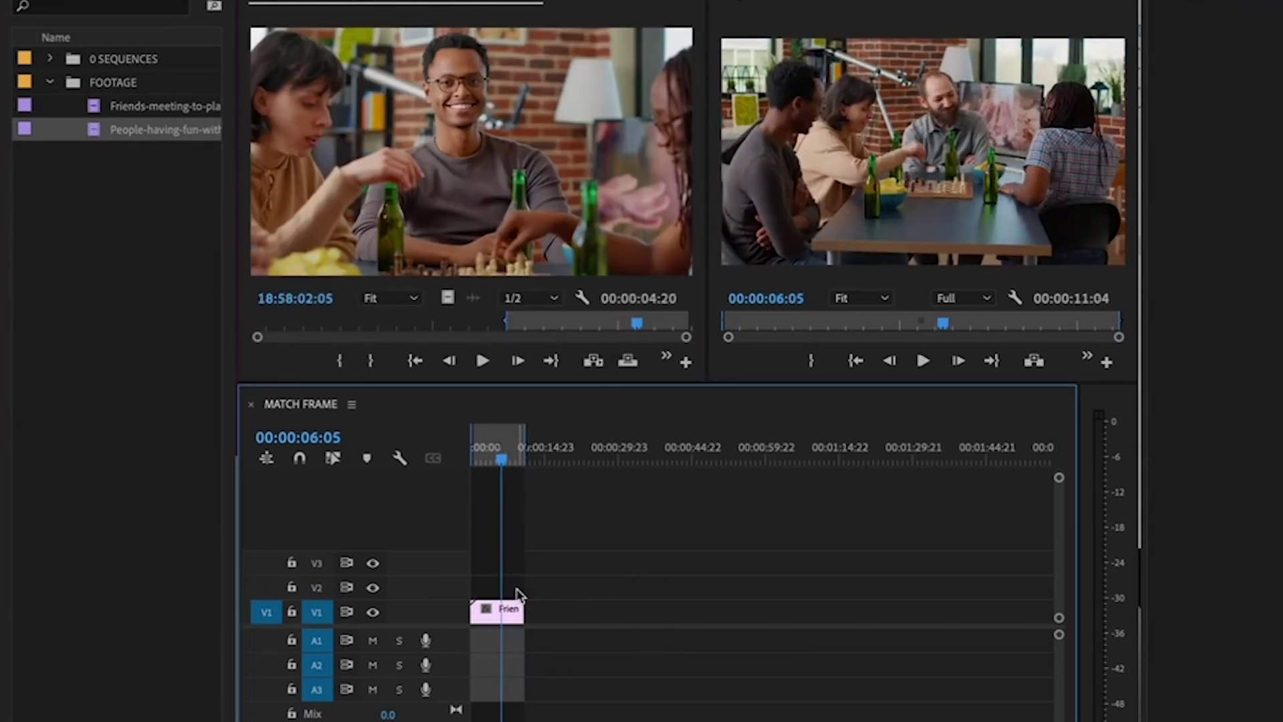
left_click(508, 610)
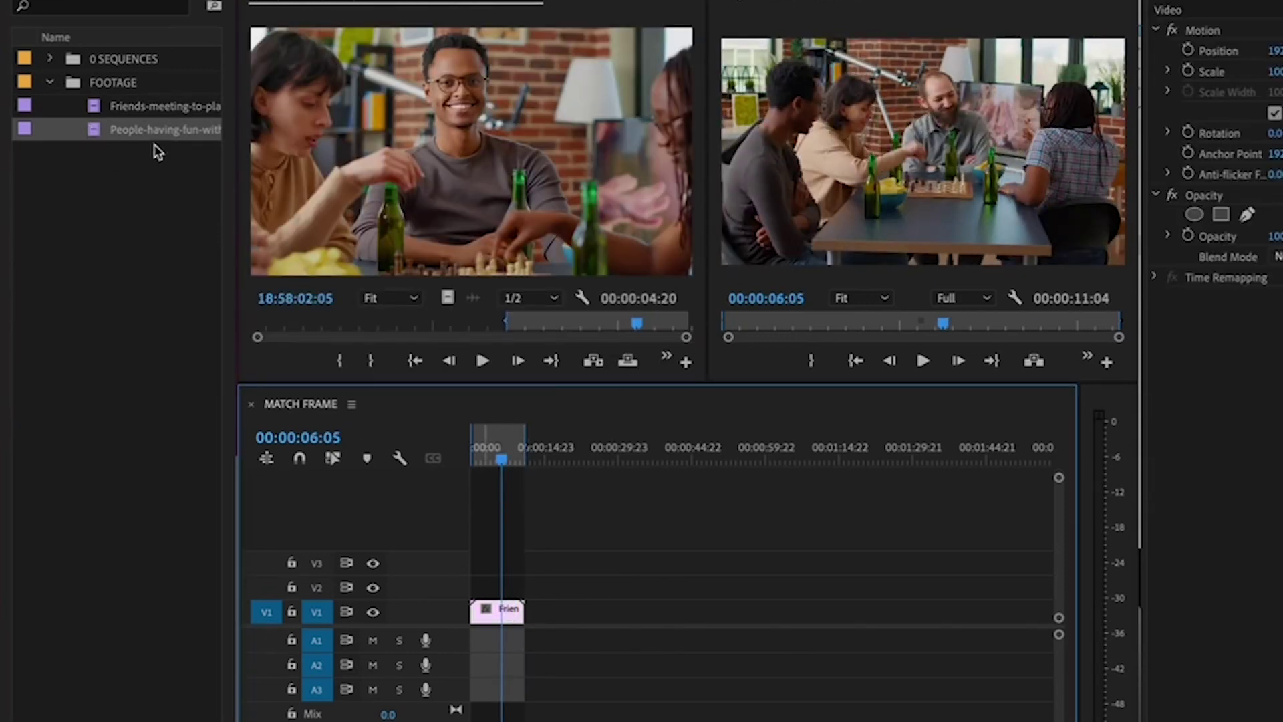
left_click(50, 83)
left_click(618, 517)
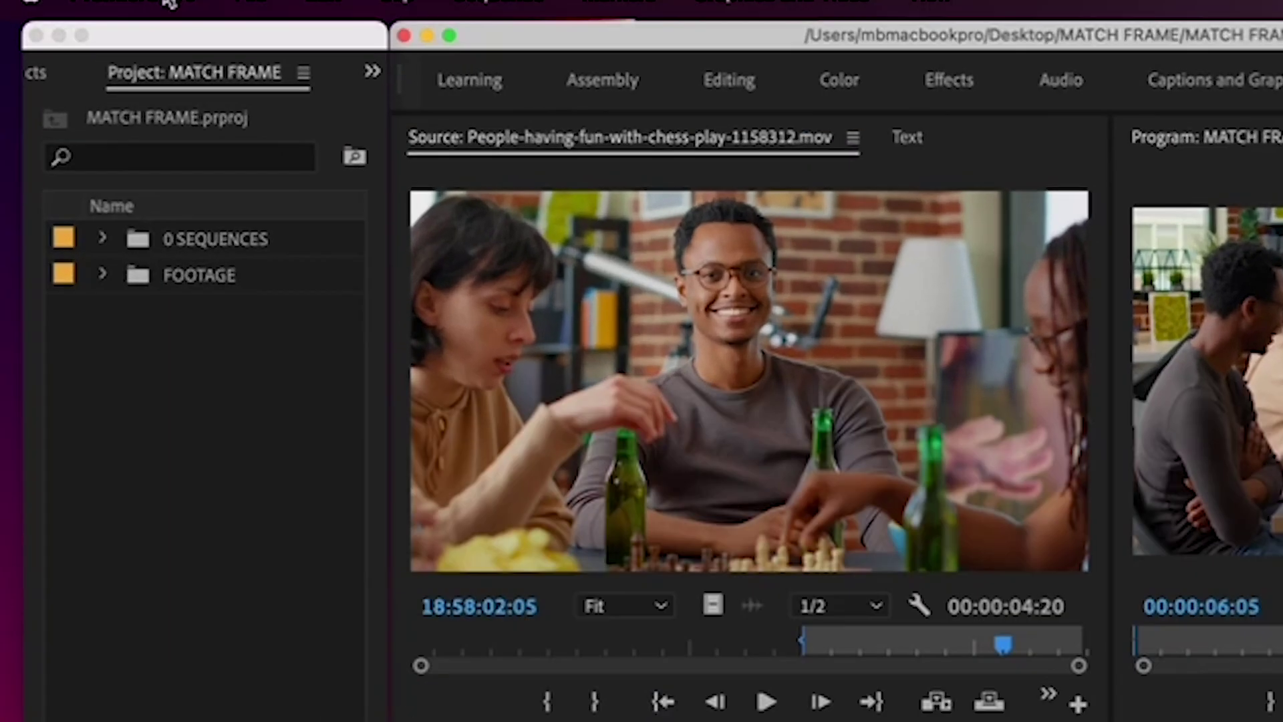
left_click(190, 24)
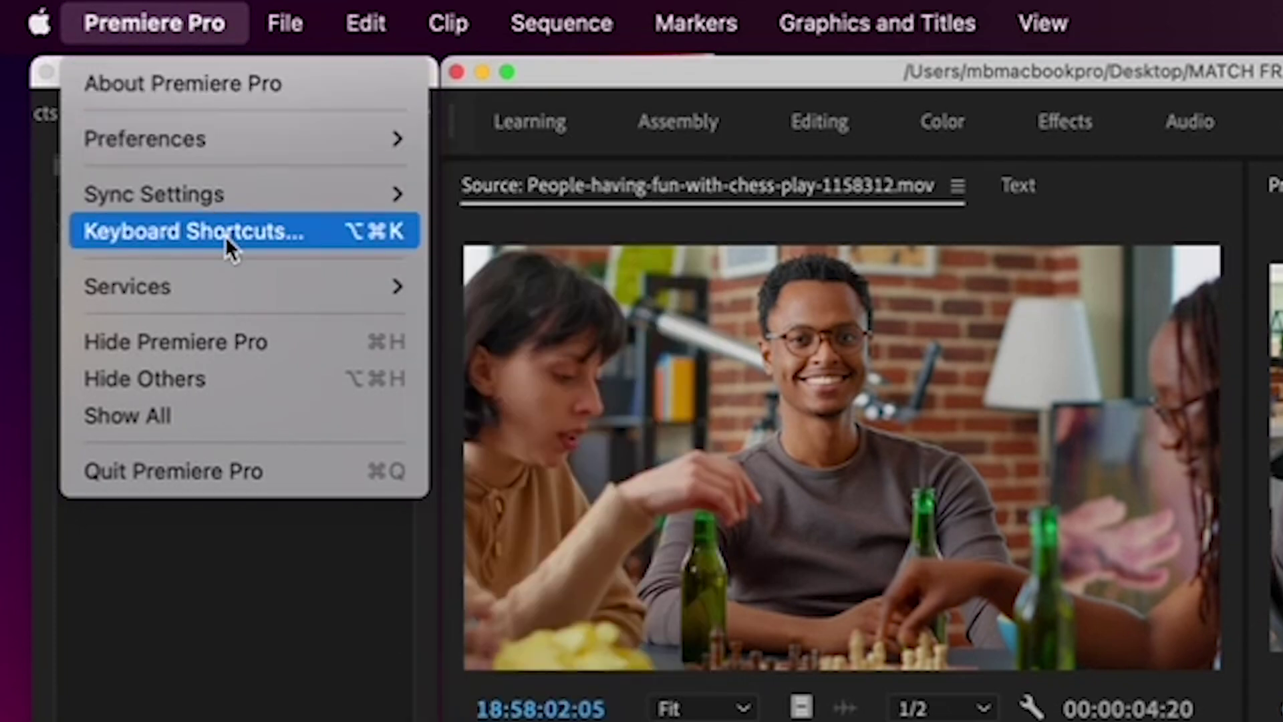
- In Keyboard Shortcuts, search 'reveal in project' and assign Z to Source Monitor's Reveal in Project
left_click(226, 235)
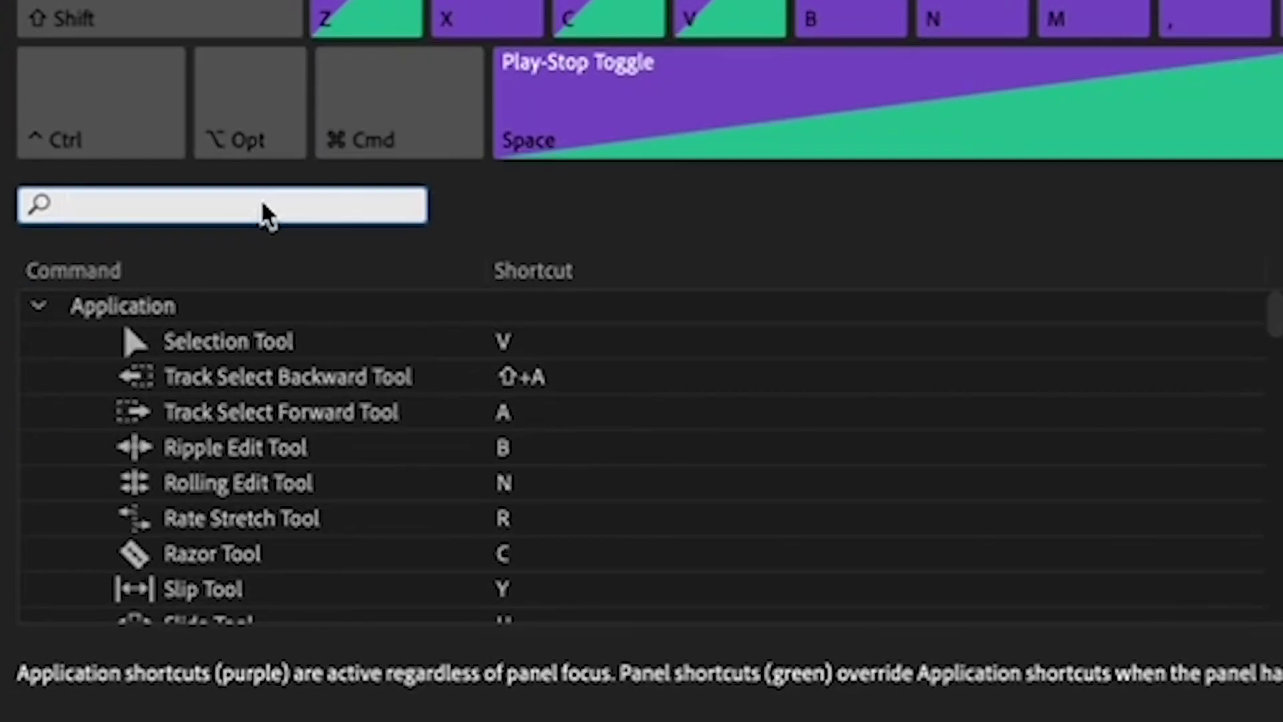
type("reveal")
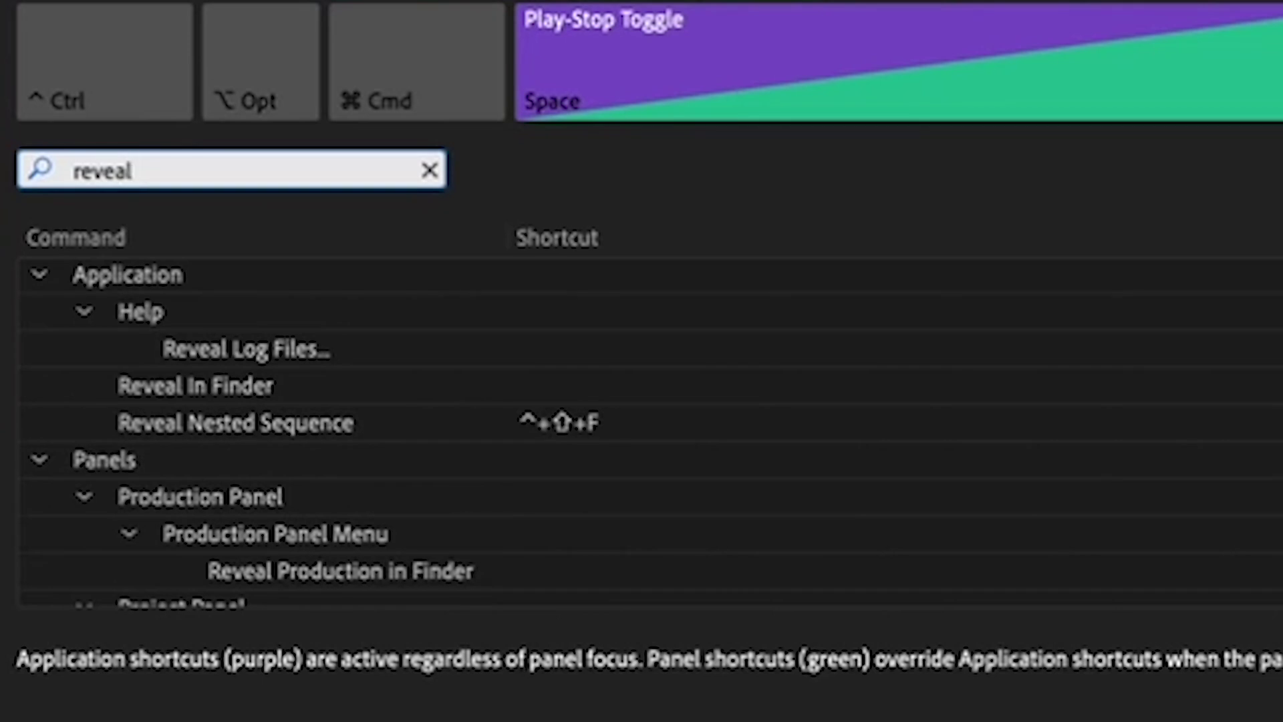
type("in p")
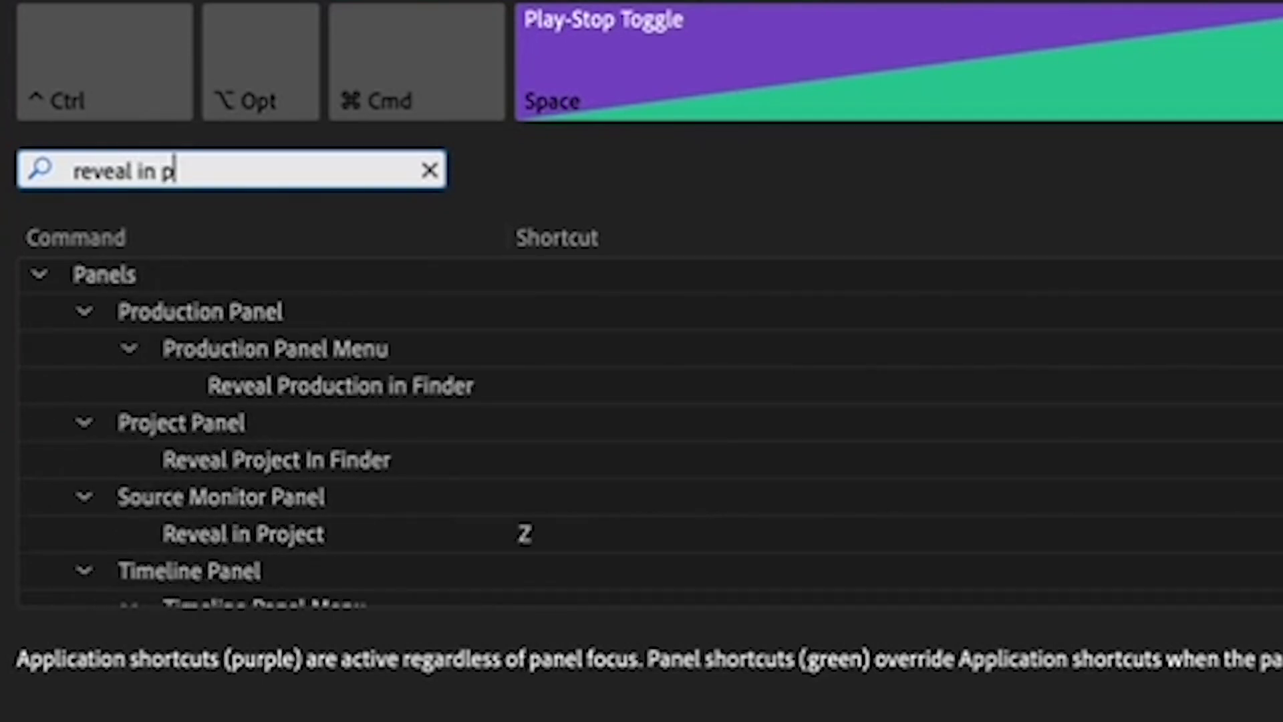
type("roject")
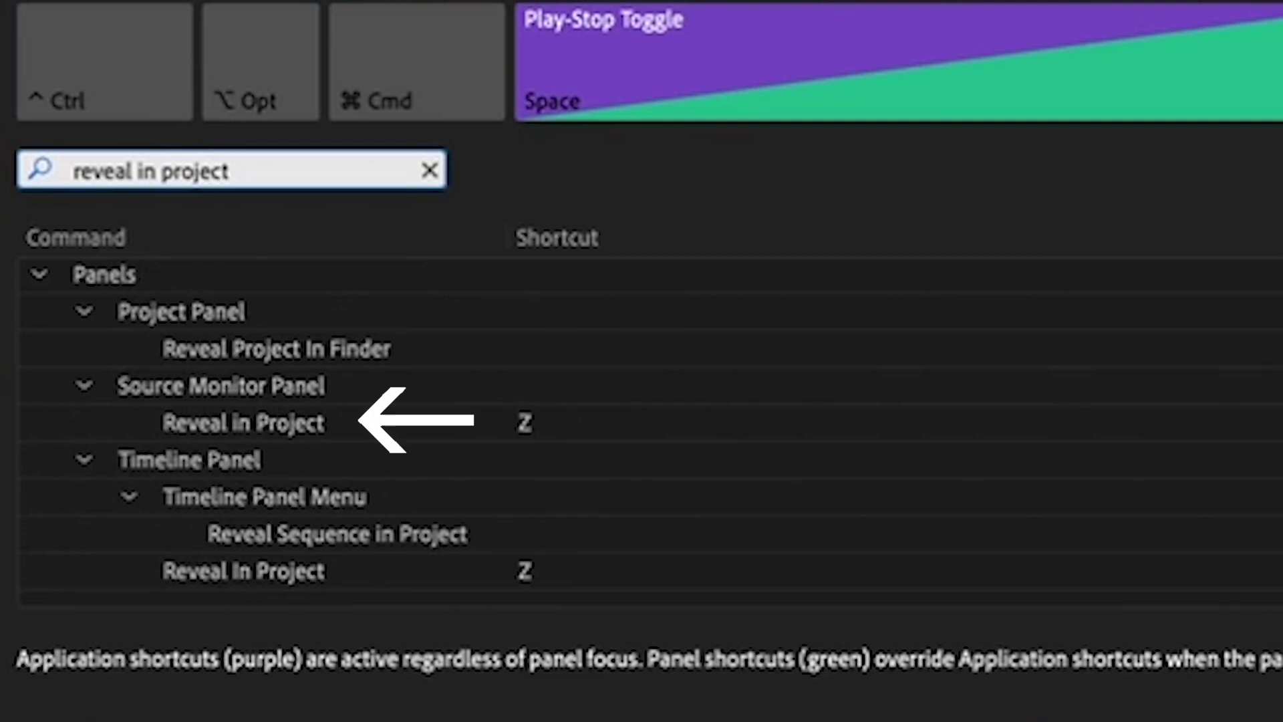
left_click(307, 422)
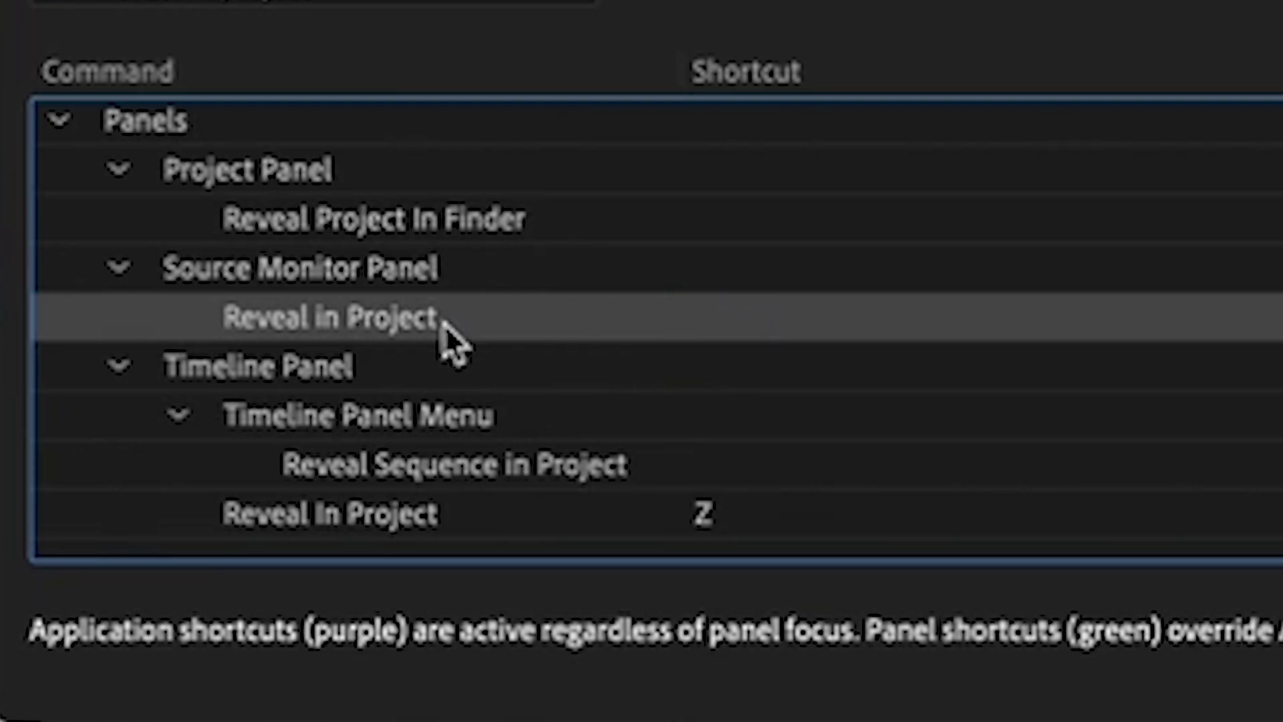
left_click(732, 323)
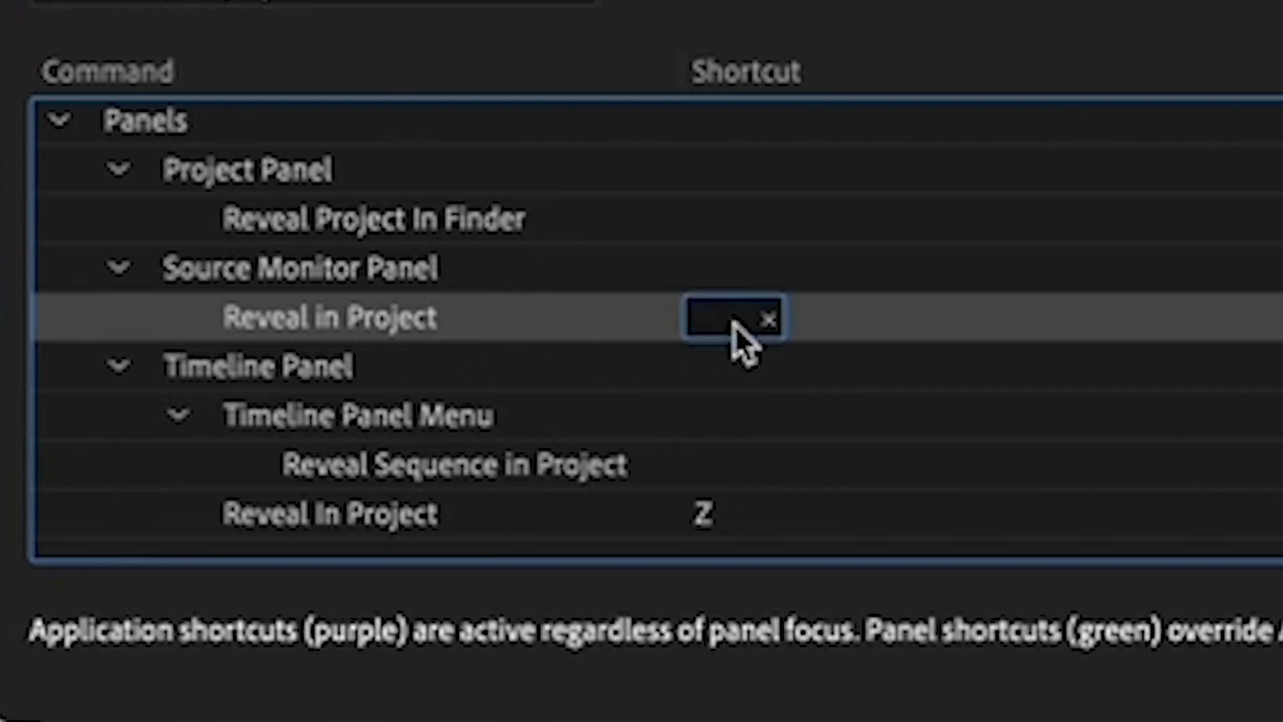
key("z")
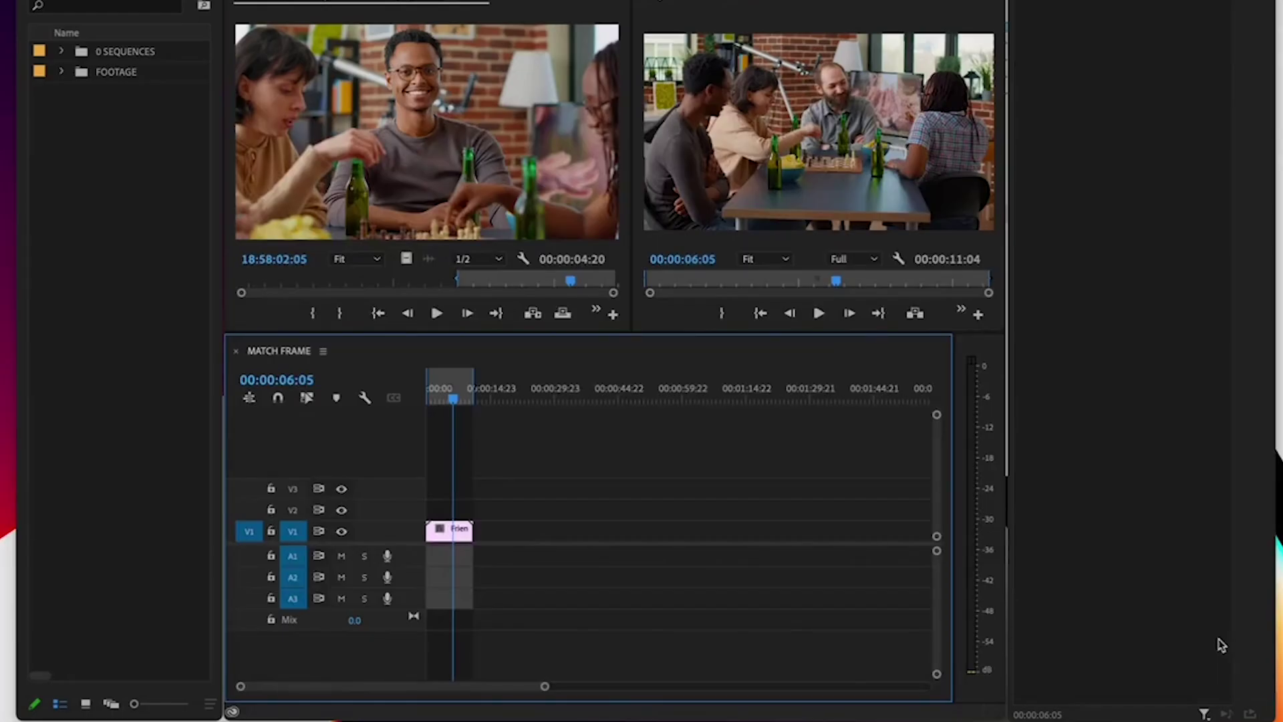
- Reveal the Friends clip's footage in the FOOTAGE bin, then load People-having-fun as source
left_click(448, 532)
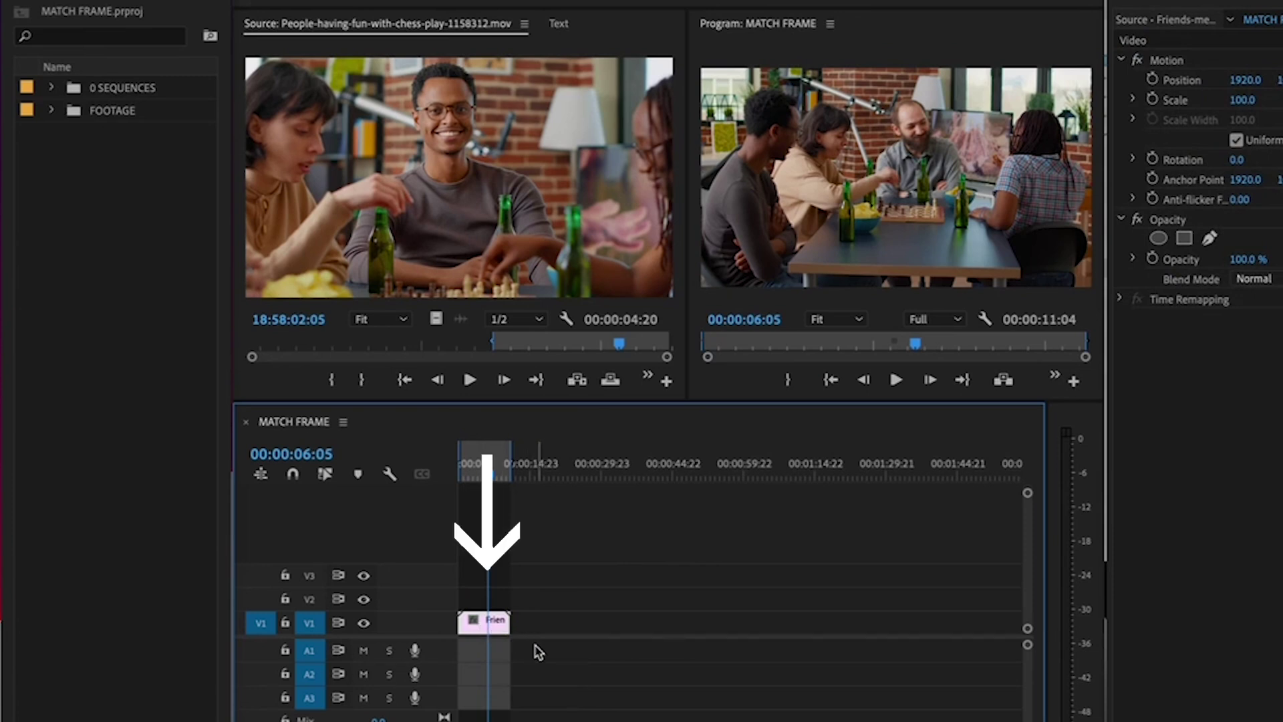
key("shift+f")
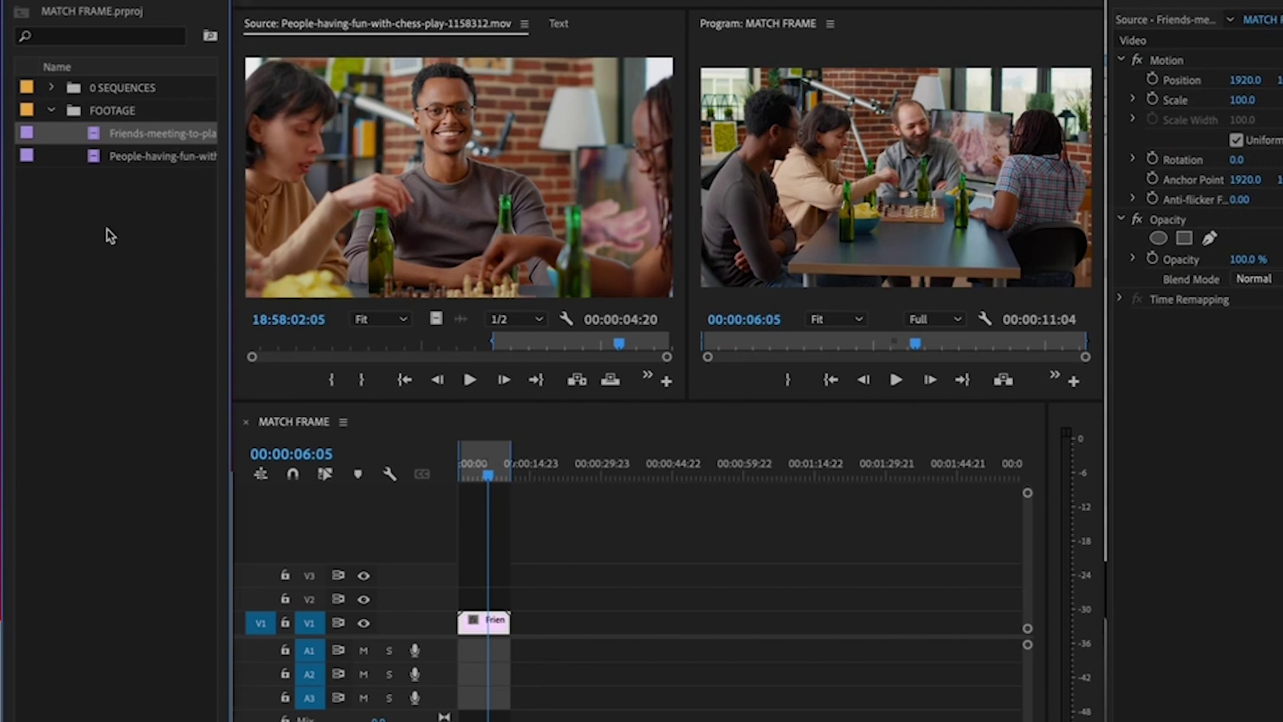
double_click(93, 160)
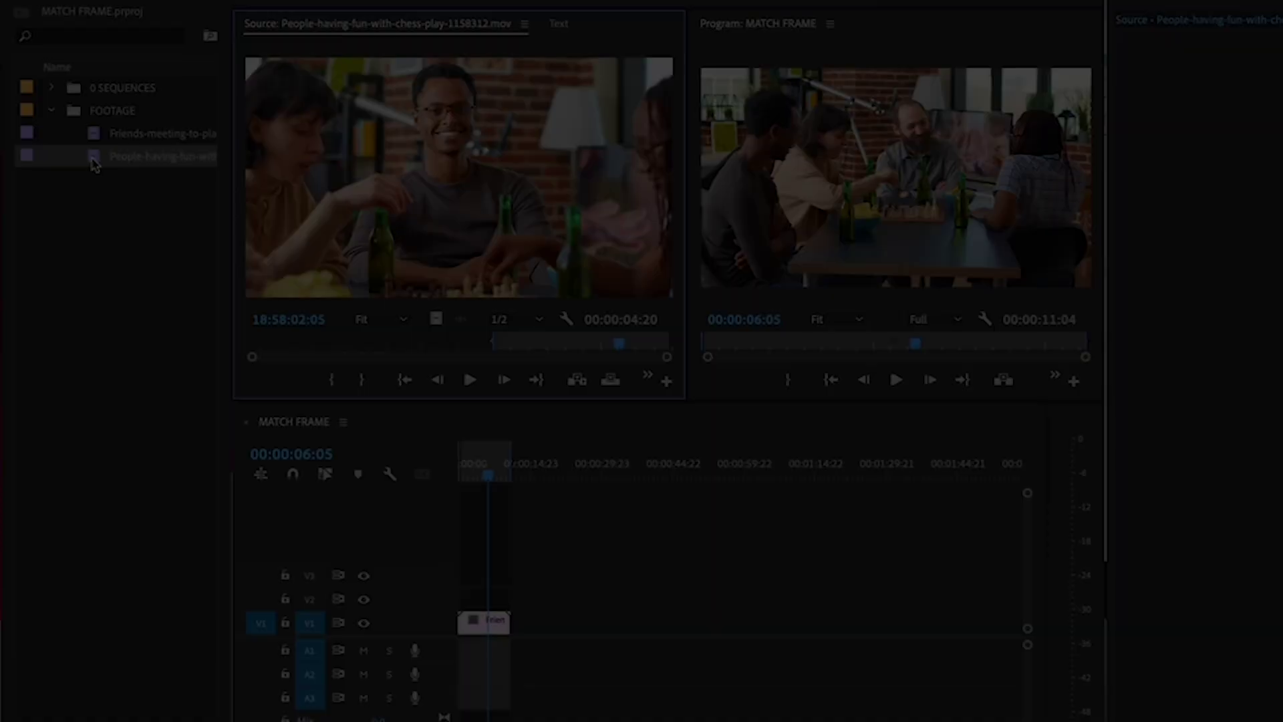